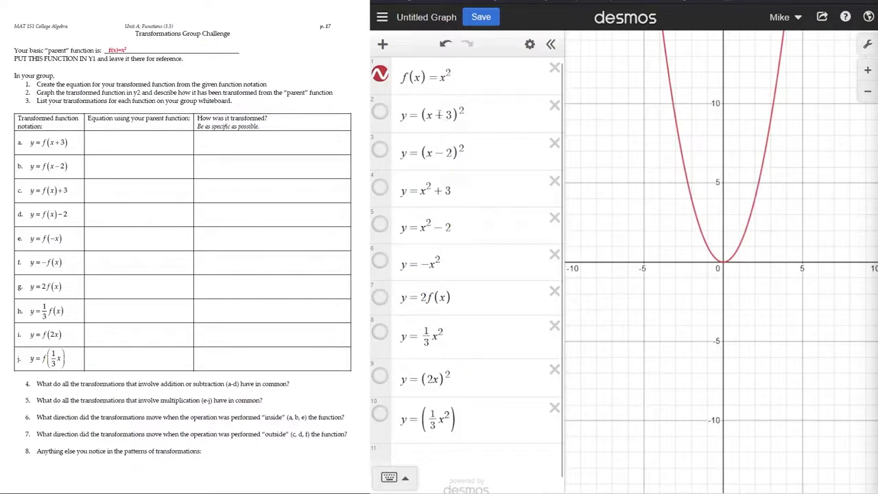
Step: Show the graph of y = (x + 3)² and switch the graph display to the larger text size
left_click(380, 113)
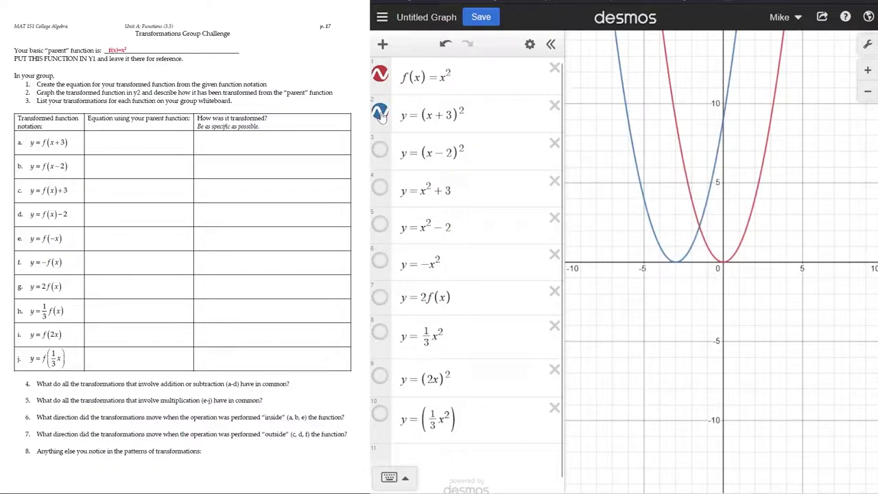
left_click(867, 45)
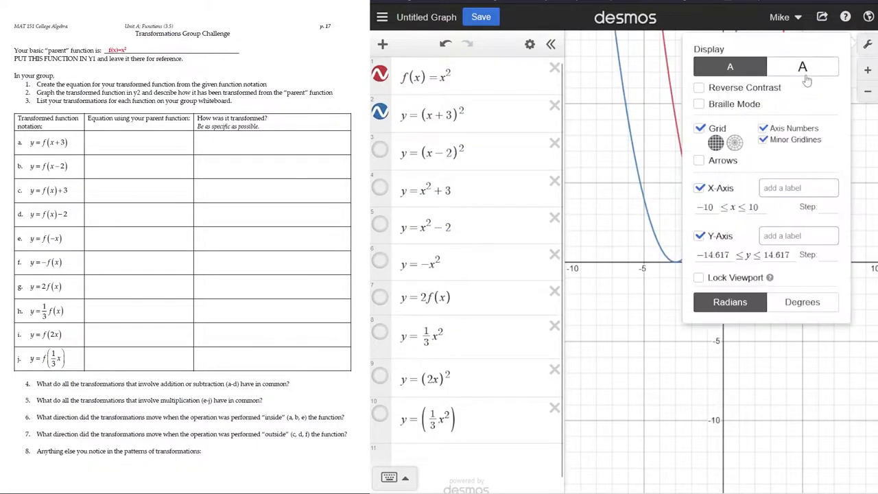
left_click(804, 71)
left_click(868, 45)
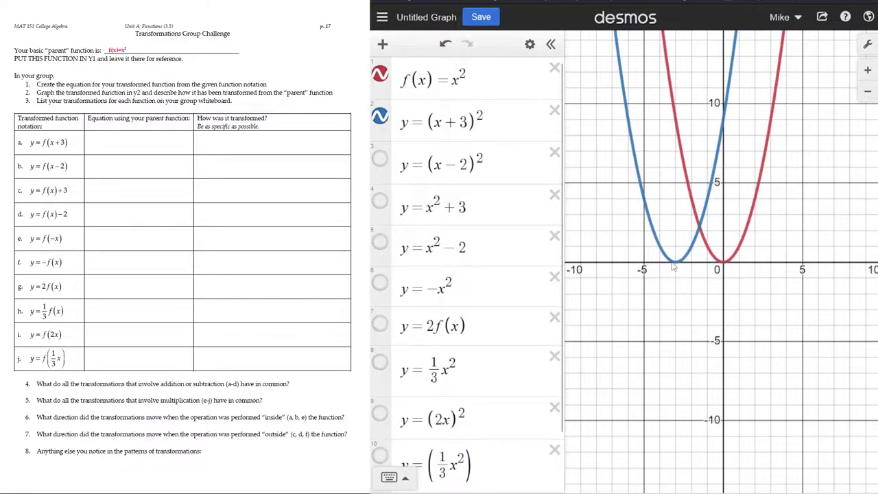
Step: Show the graph of y = (x − 2)² and compare the vertices of the shifted parabolas with the parent's vertex
scroll(675, 267, "up", 5)
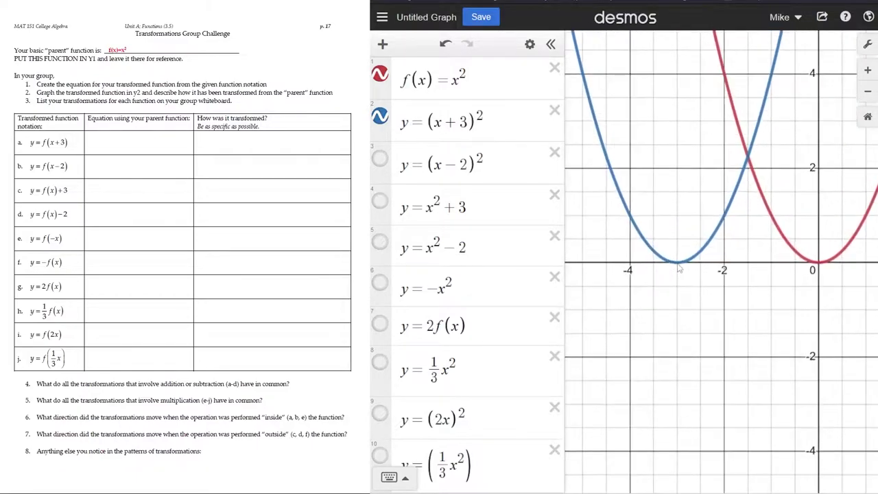
scroll(677, 269, "up", 4)
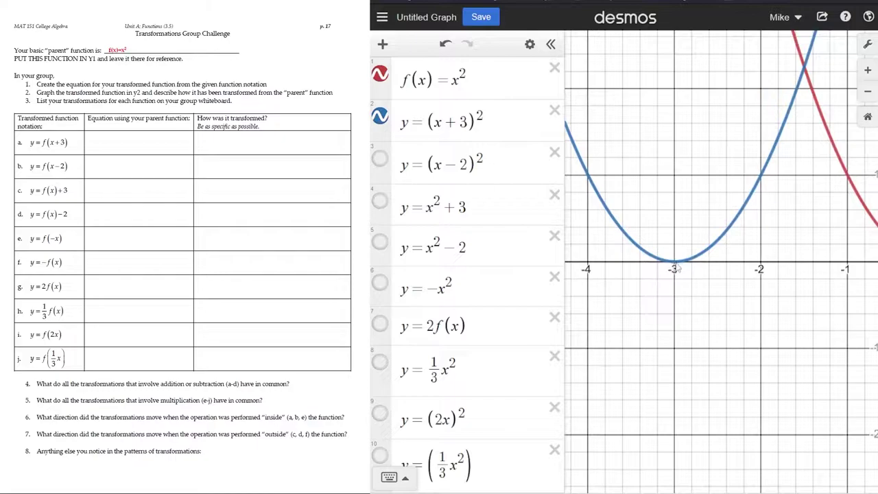
scroll(680, 271, "down", 2)
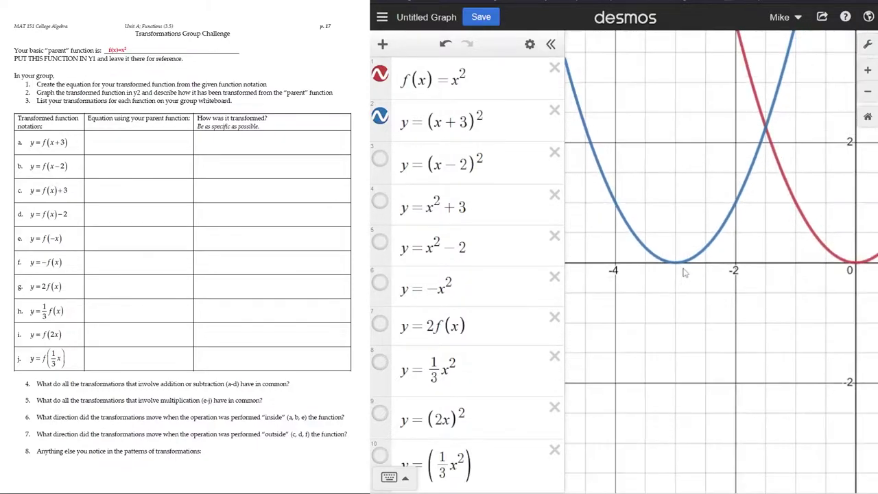
scroll(684, 272, "down", 2)
left_click_drag(738, 278, 712, 287)
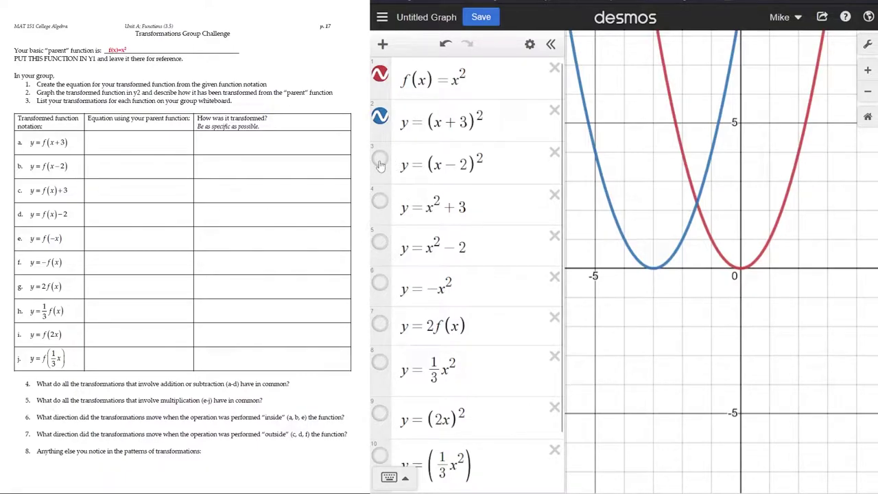
left_click(381, 162)
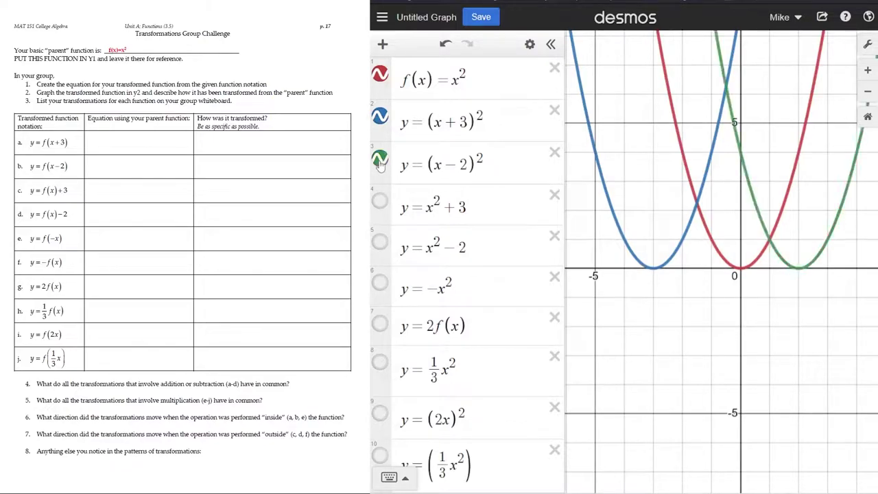
scroll(786, 284, "up", 5)
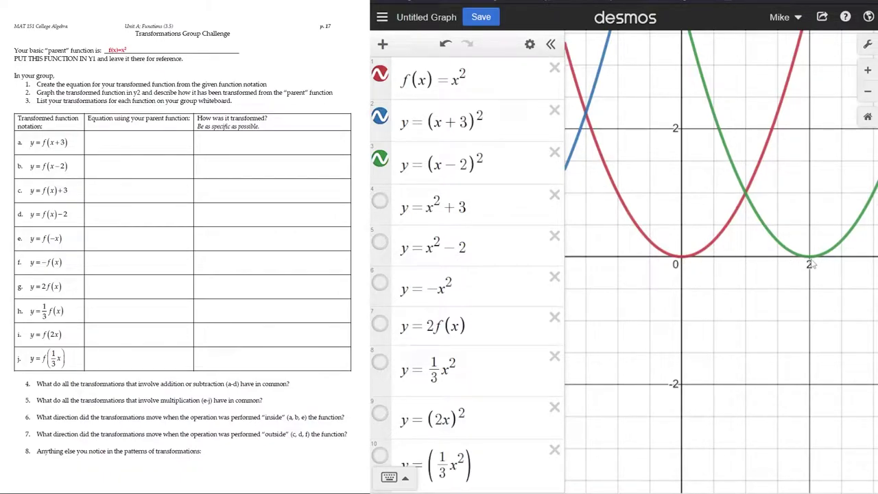
scroll(789, 267, "down", 3)
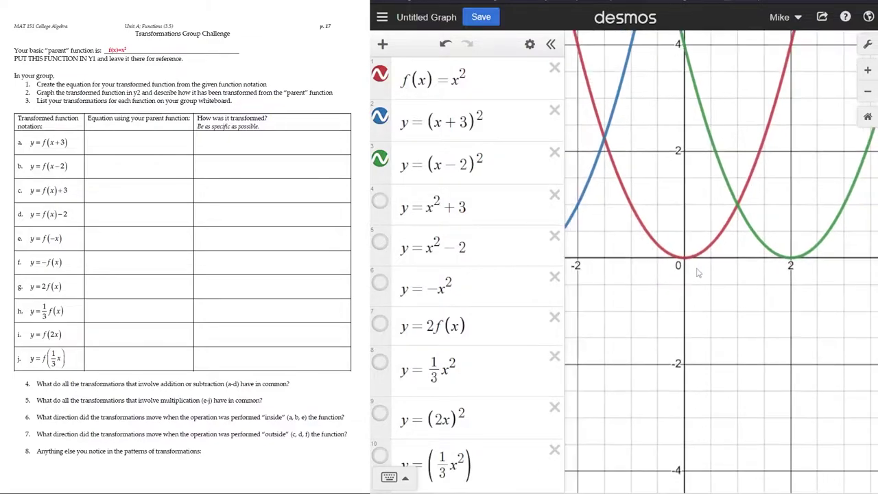
scroll(749, 278, "down", 3)
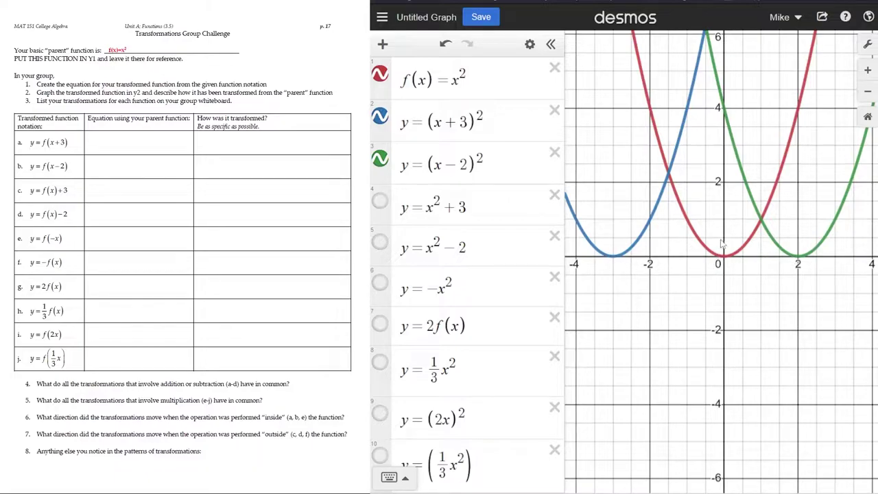
Step: Hide the graphs of y = (x + 3)² and y = (x − 2)², and show y = x² + 3 and y = x² − 2 instead
left_click(379, 116)
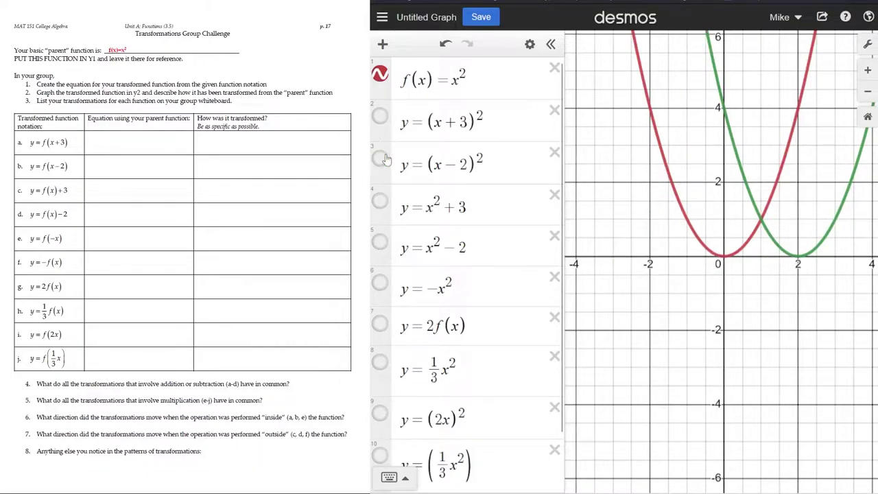
left_click(382, 159)
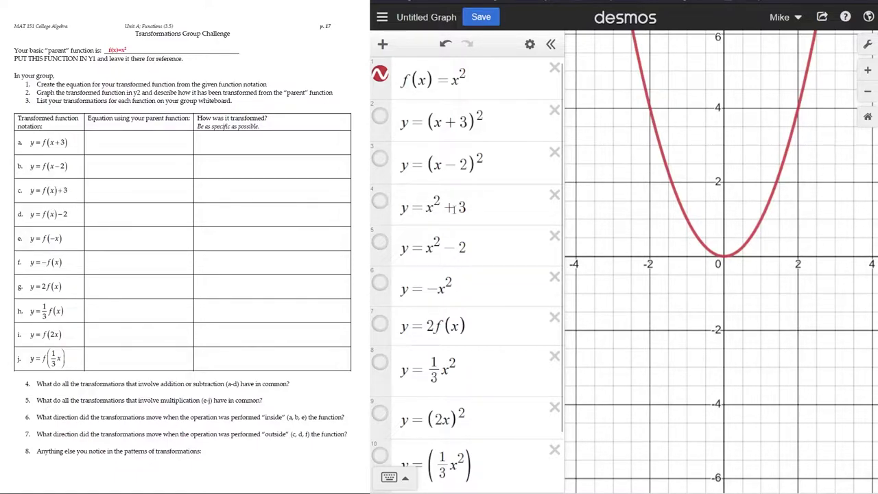
left_click(379, 201)
scroll(731, 175, "up", 2)
scroll(731, 176, "up", 1)
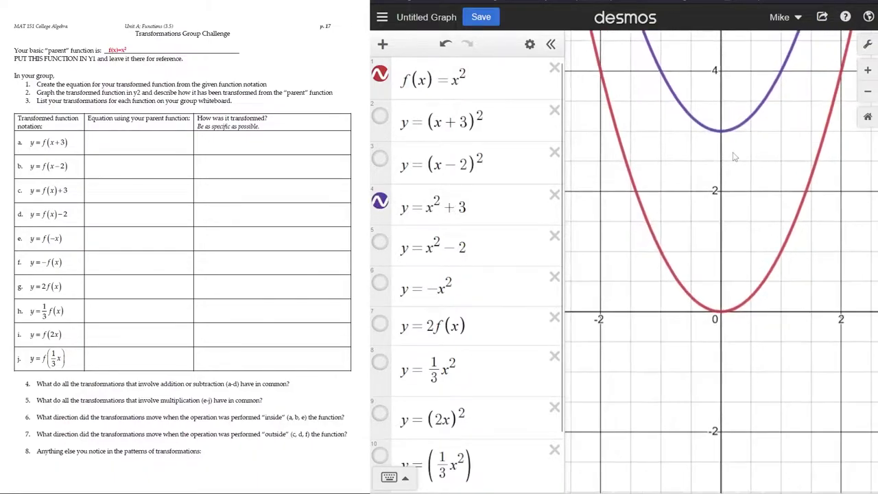
left_click_drag(731, 176, 738, 218)
scroll(729, 238, "up", 1)
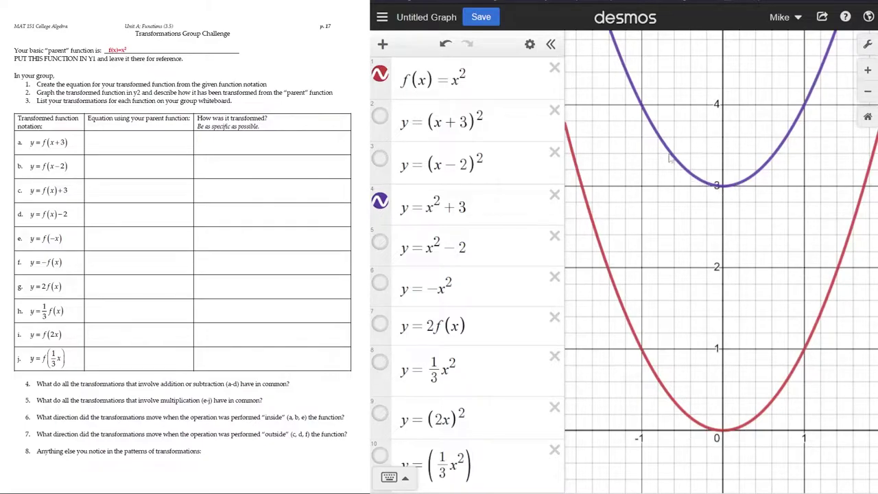
scroll(732, 192, "down", 5)
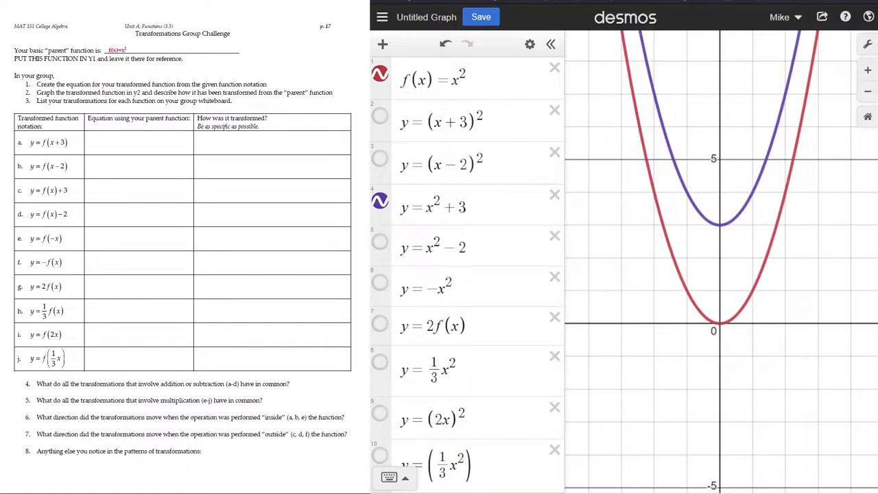
left_click(380, 244)
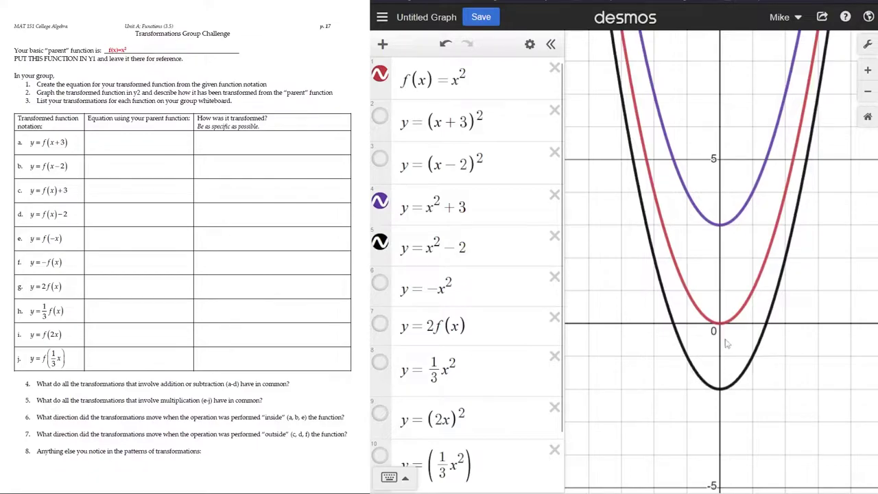
scroll(726, 344, "up", 3)
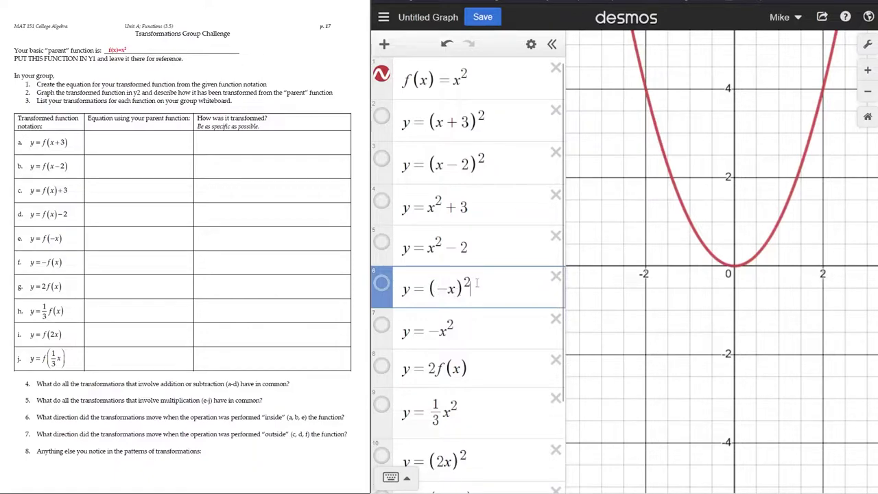
Step: Show and hide the graph of y = (−x)² over the parent function, and display y = −x² instead
left_click(381, 283)
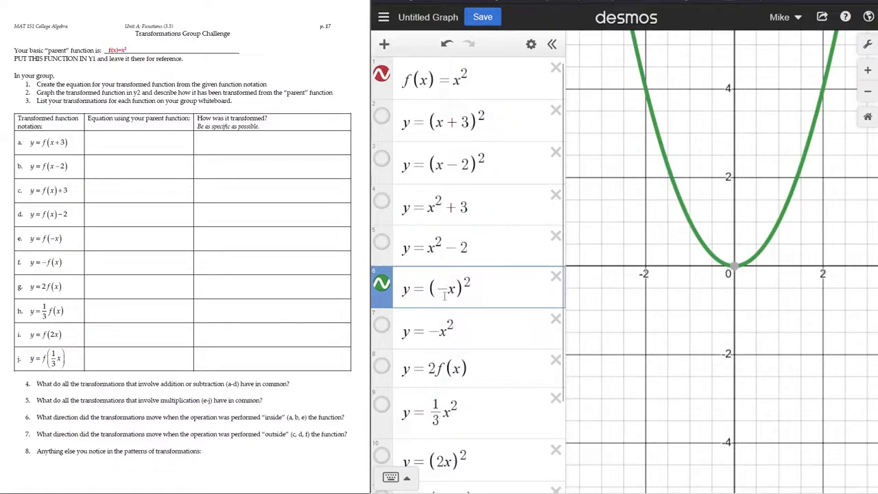
left_click(381, 283)
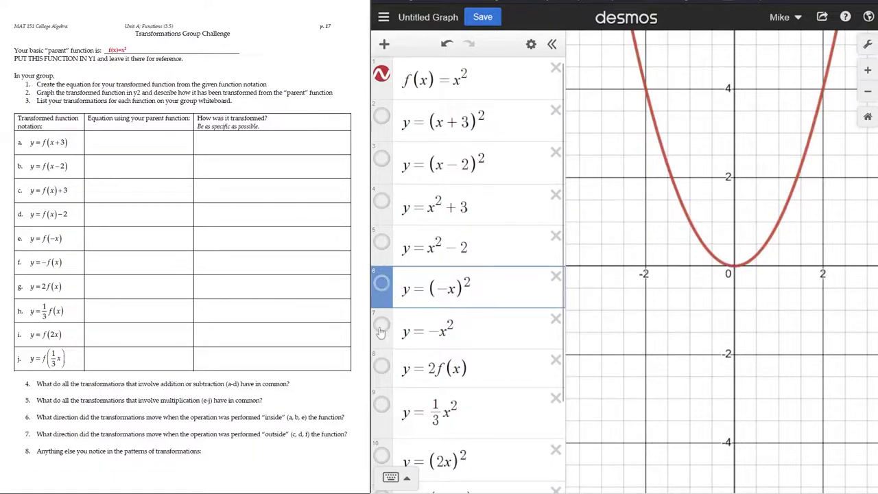
left_click(381, 326)
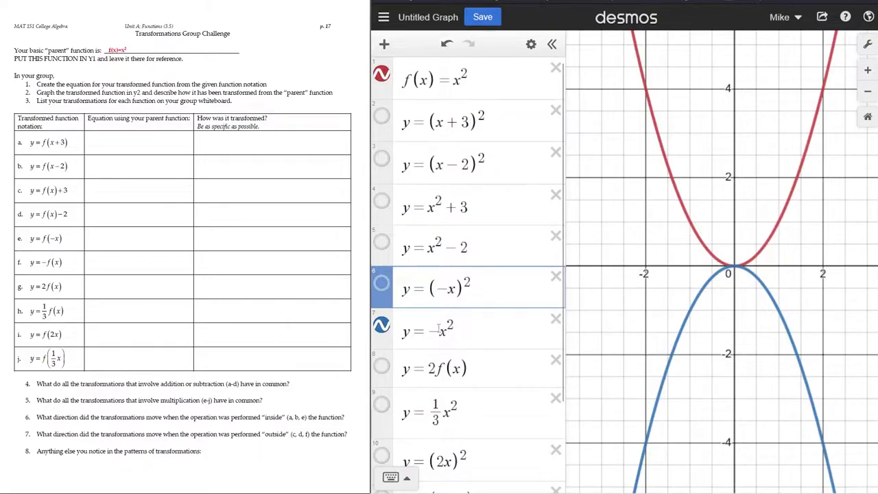
scroll(735, 291, "down", 3)
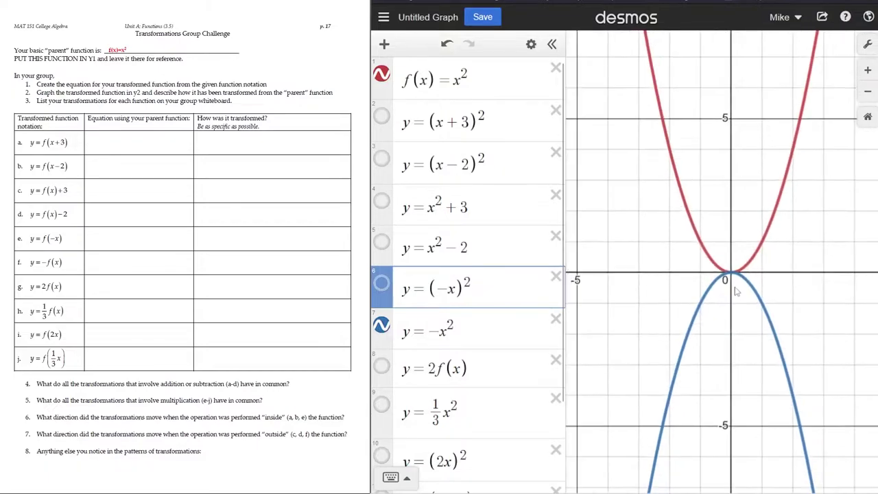
scroll(736, 292, "down", 1)
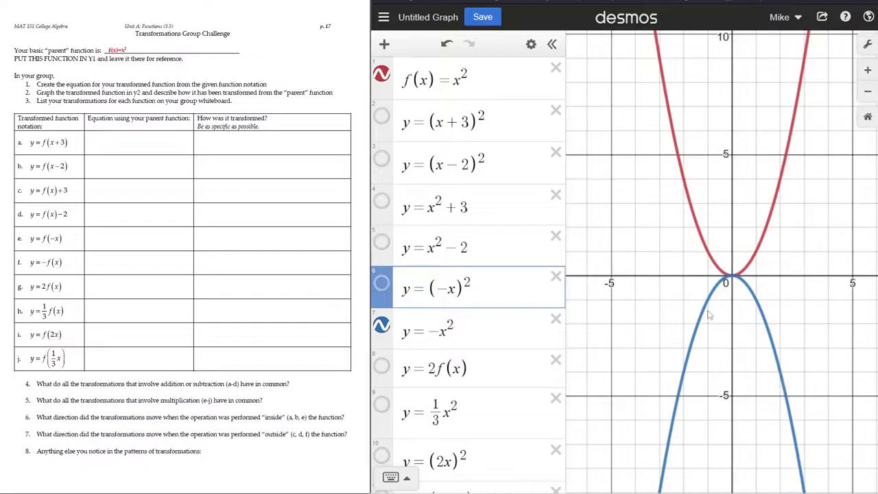
Step: Inspect the point coordinates at x = 1 on f(x) = x² and on y = −x² to compare them
scroll(712, 288, "up", 5)
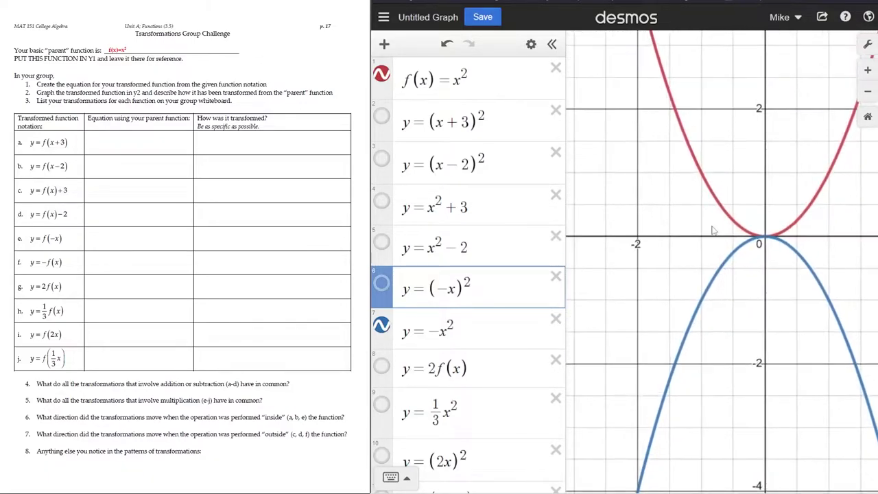
left_click_drag(713, 262, 659, 231)
left_click(775, 180)
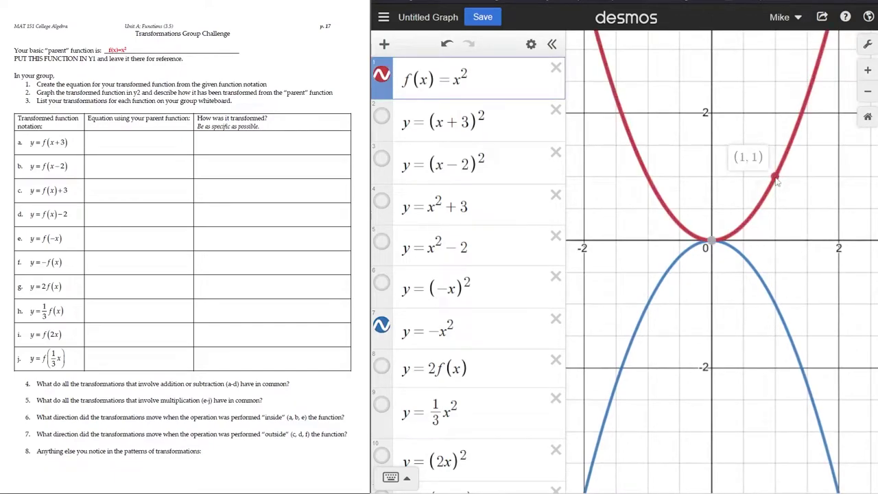
left_click(775, 305)
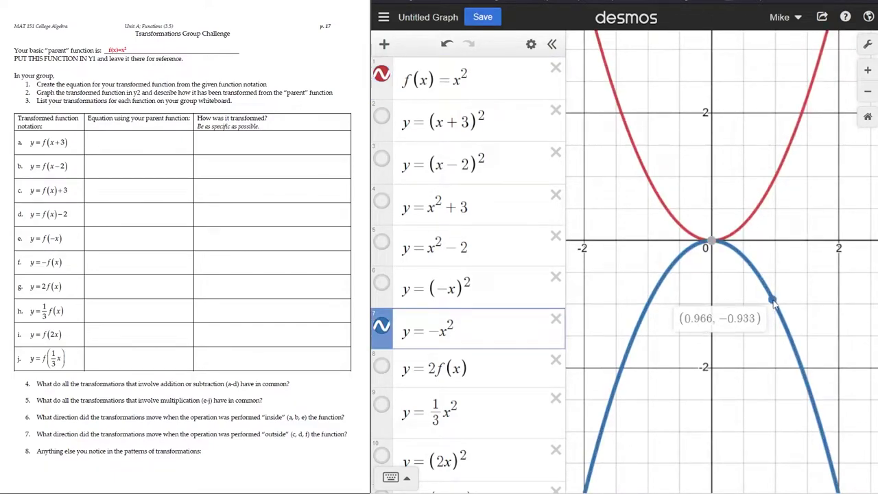
left_click_drag(775, 306, 776, 308)
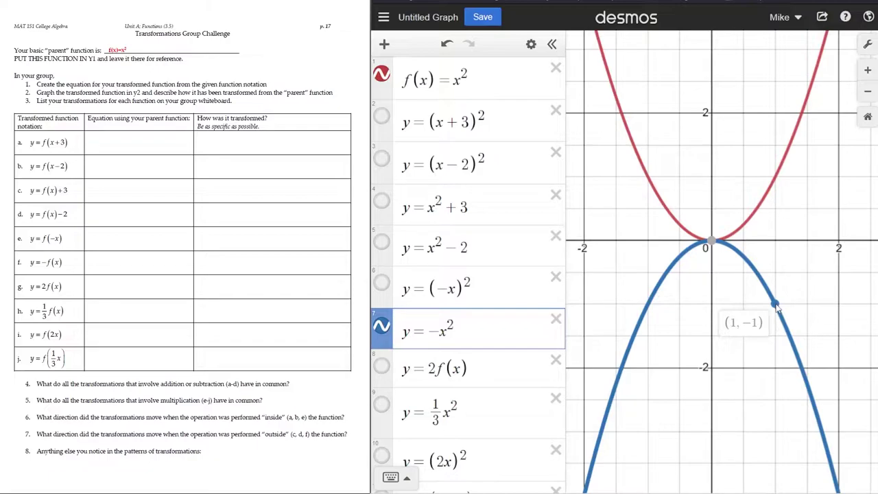
left_click_drag(776, 306, 776, 306)
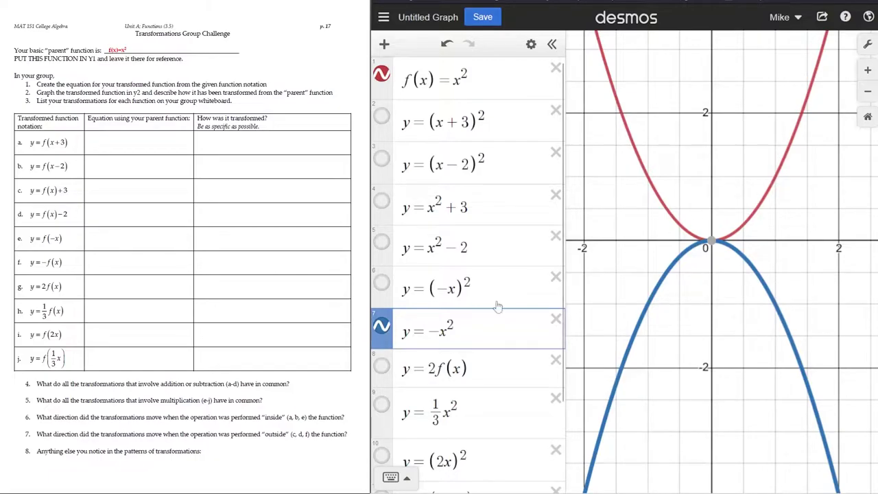
Step: Hide the graph of y = −x² and show y = 2x² alongside the parent function
left_click(381, 329)
scroll(471, 295, "down", 2)
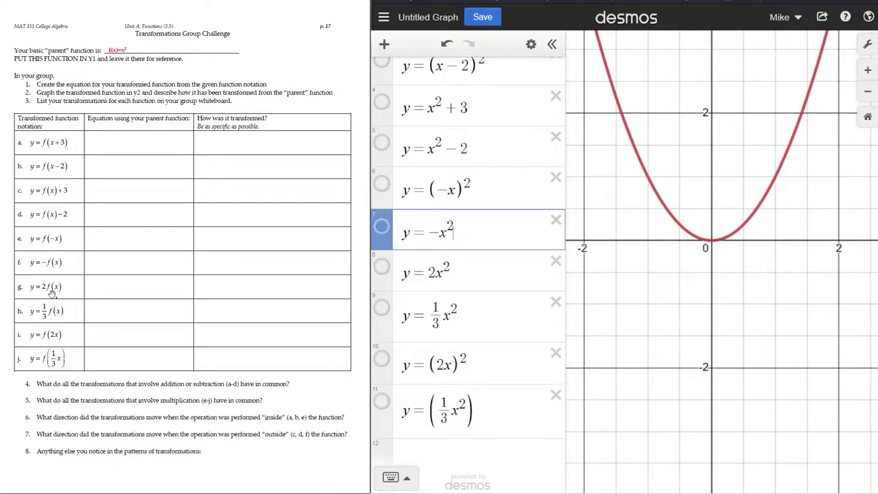
left_click(385, 271)
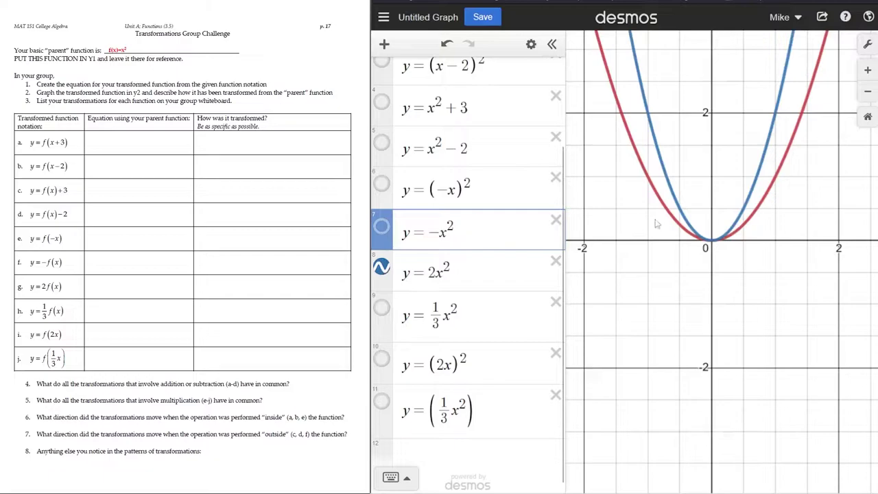
left_click_drag(655, 223, 650, 298)
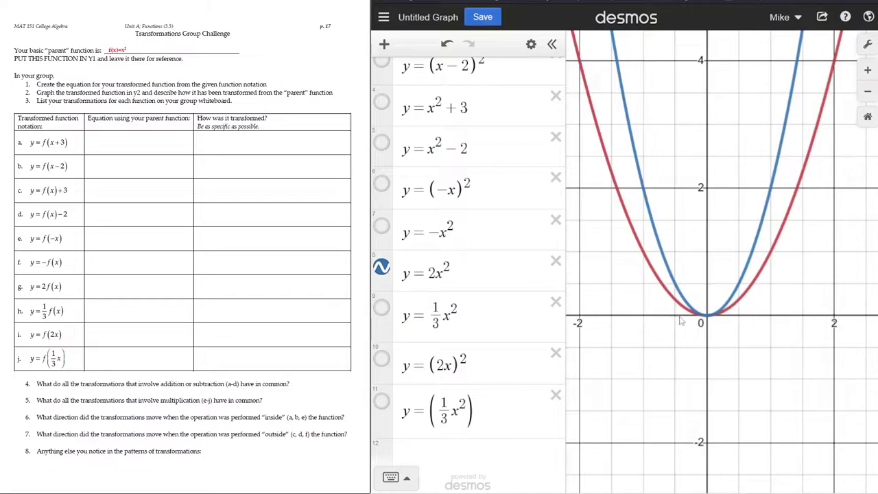
Step: Inspect the coordinates on y = 2x² at its vertex and at x = 1
left_click(706, 315)
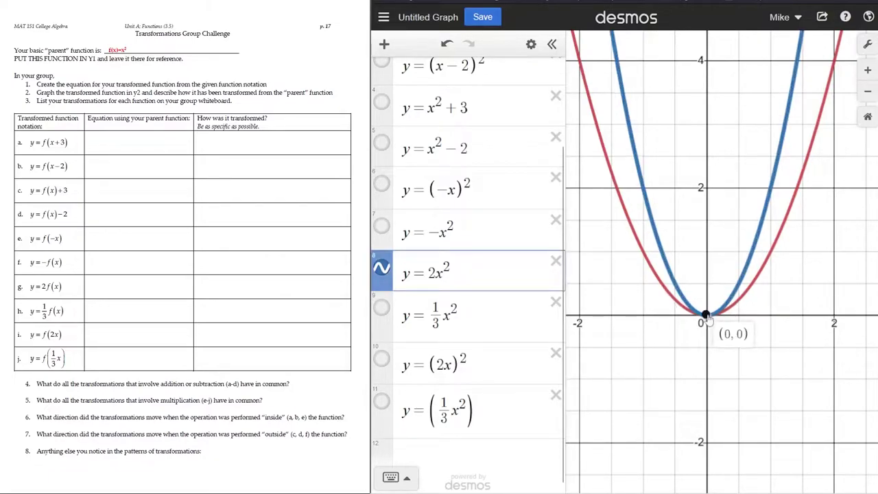
left_click(696, 338)
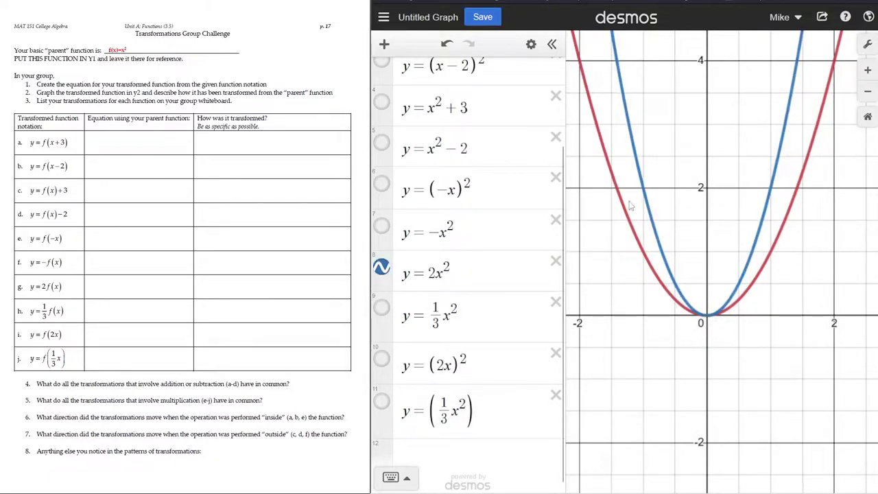
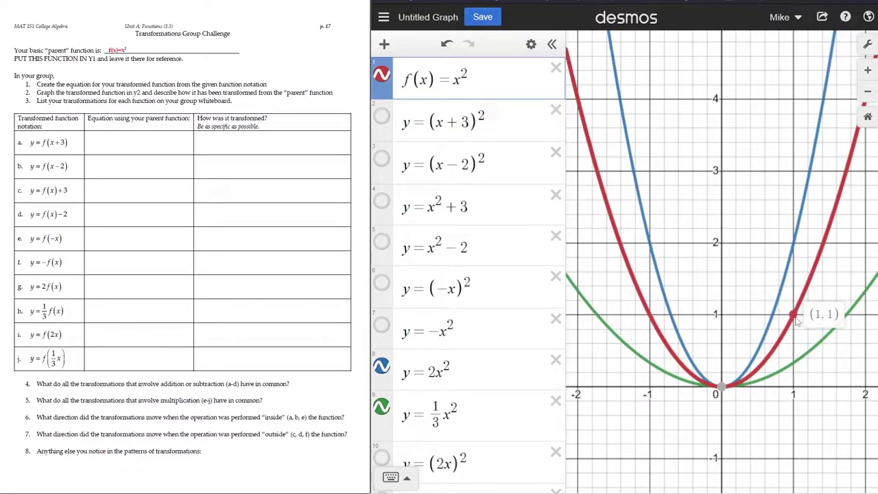
left_click(793, 245)
left_click_drag(794, 247, 794, 247)
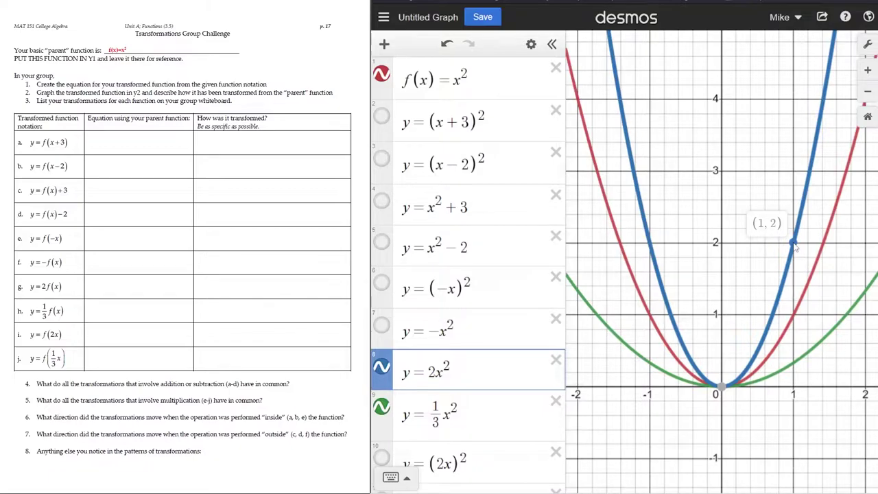
Step: Inspect the point coordinates at x = 1 on y = 2x² and at x = 3 on the parent function f(x) = x²
left_click_drag(794, 248, 794, 247)
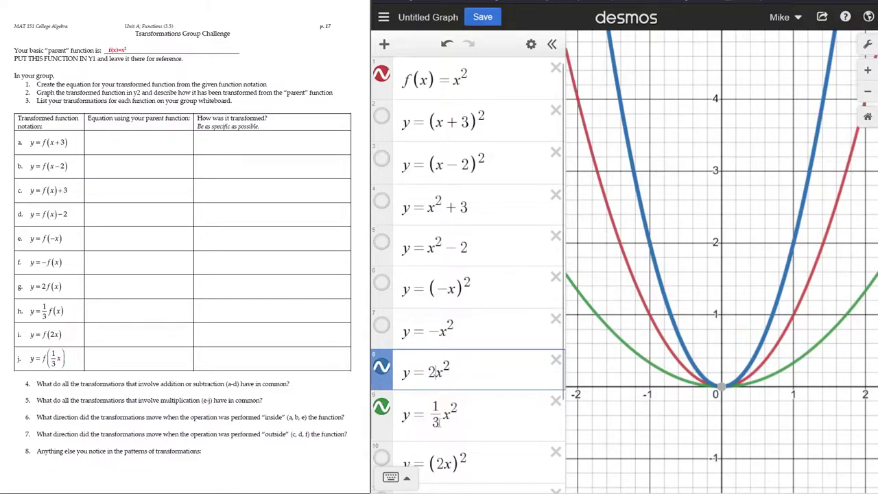
left_click_drag(833, 305, 767, 360)
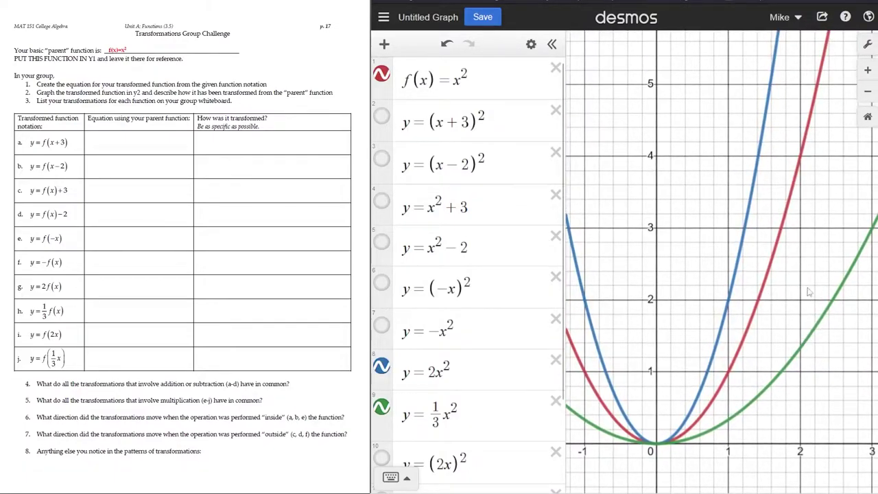
scroll(811, 292, "down", 3)
scroll(749, 264, "down", 2)
left_click_drag(777, 190, 747, 177)
scroll(730, 251, "up", 2)
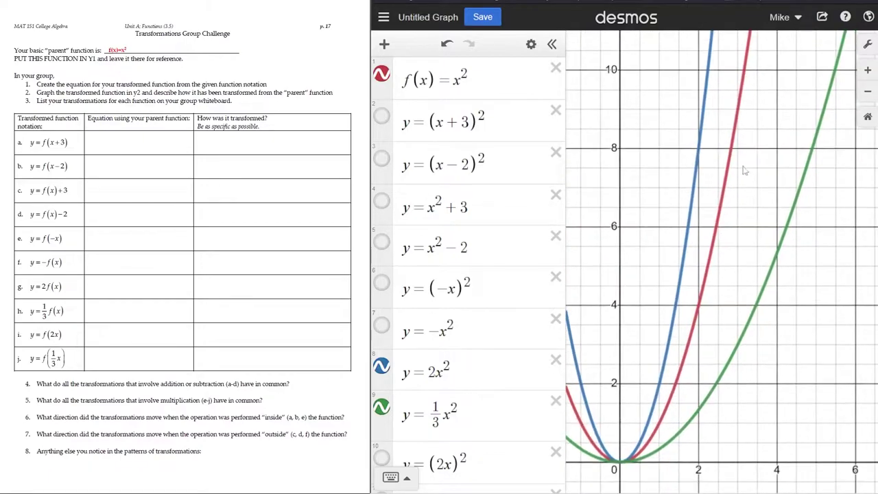
left_click(739, 113)
left_click_drag(740, 113, 739, 115)
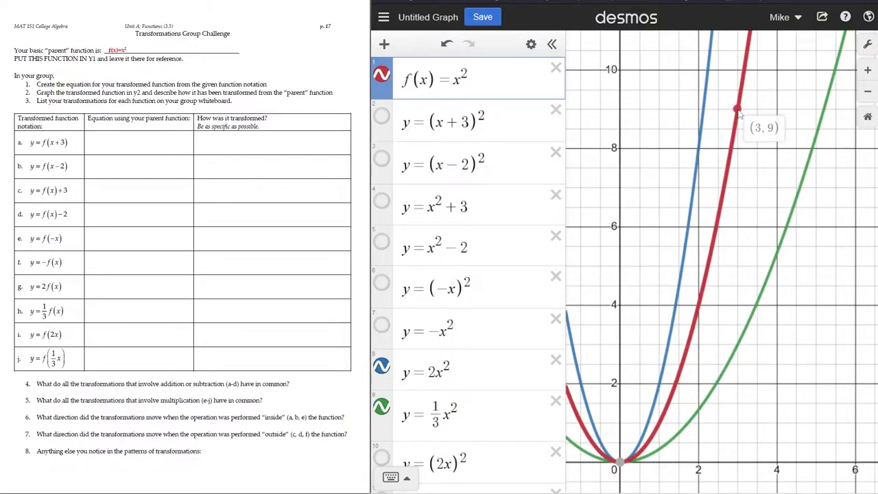
Step: Inspect the point coordinates at x = 3 on y = (1/3)x² for comparison with the parent function
left_click(766, 203)
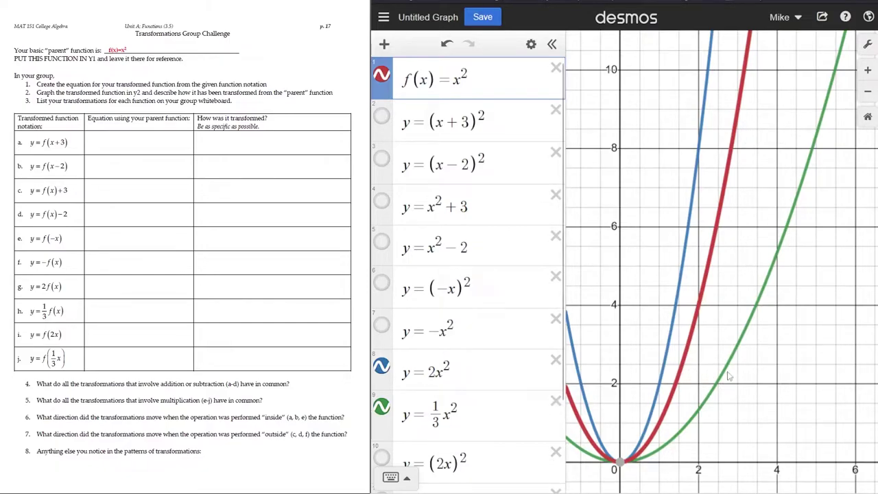
left_click(741, 348)
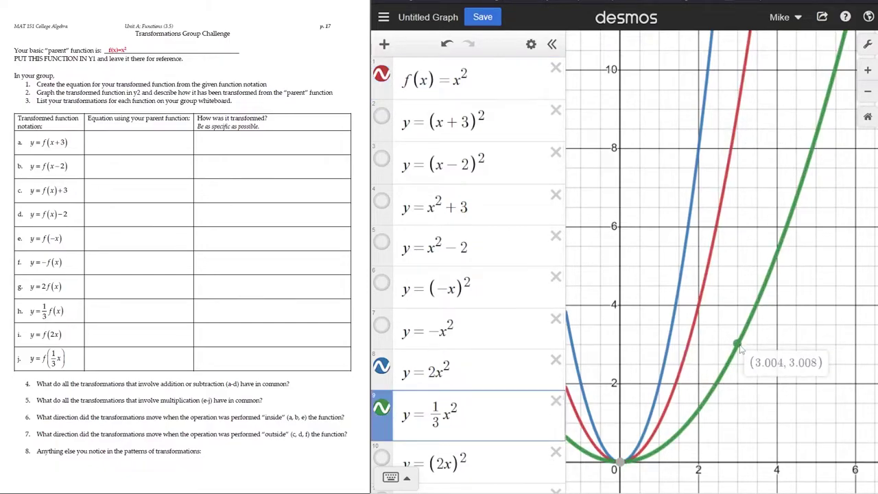
left_click_drag(741, 346, 740, 349)
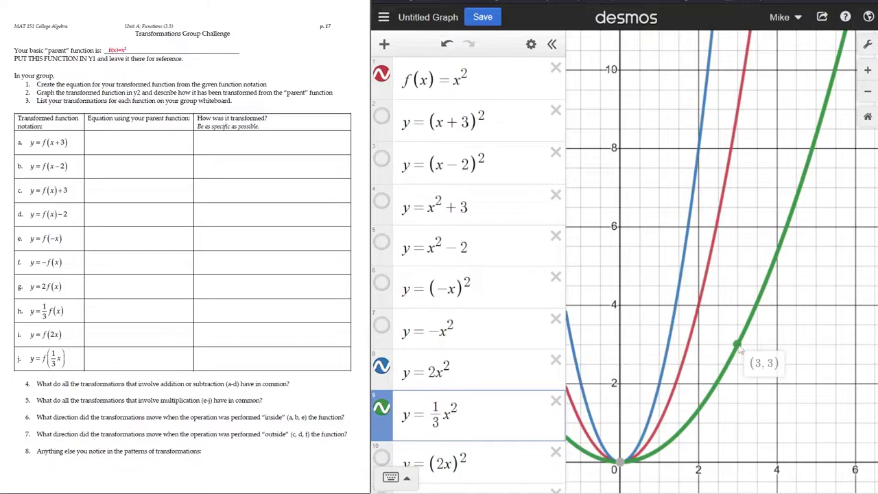
Step: Hide the graphs of y = 2x² and y = (1/3)x², and correct the last equation to y = ((1/3)x)²
scroll(411, 309, "down", 3)
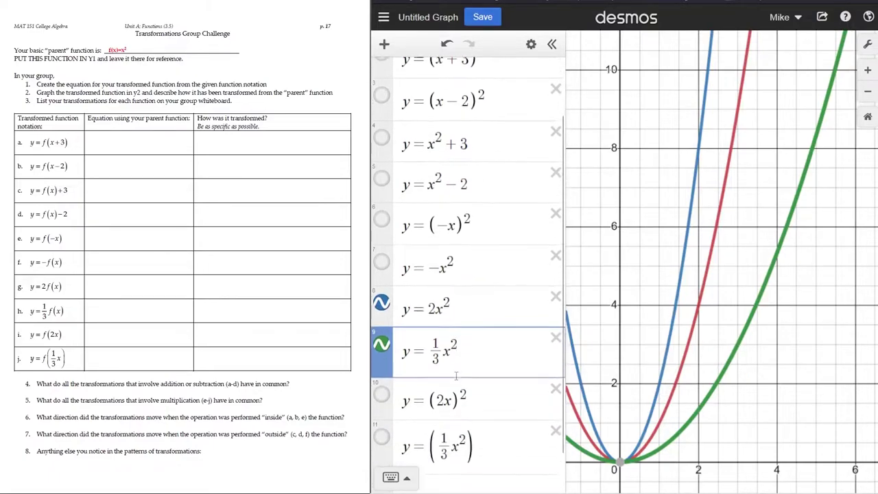
left_click(379, 266)
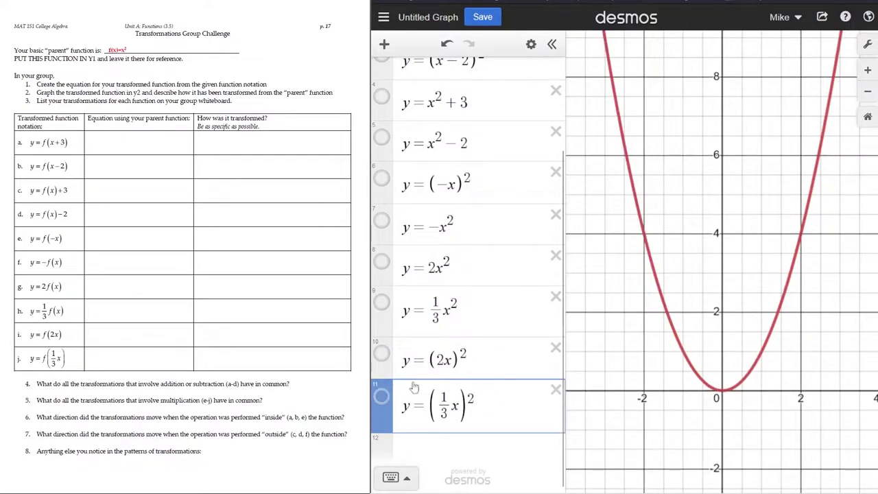
Step: Show y = (2x)² and y = ((1/3)x)² alongside the parent function, and inspect y = (2x)² at x = −1
left_click(381, 353)
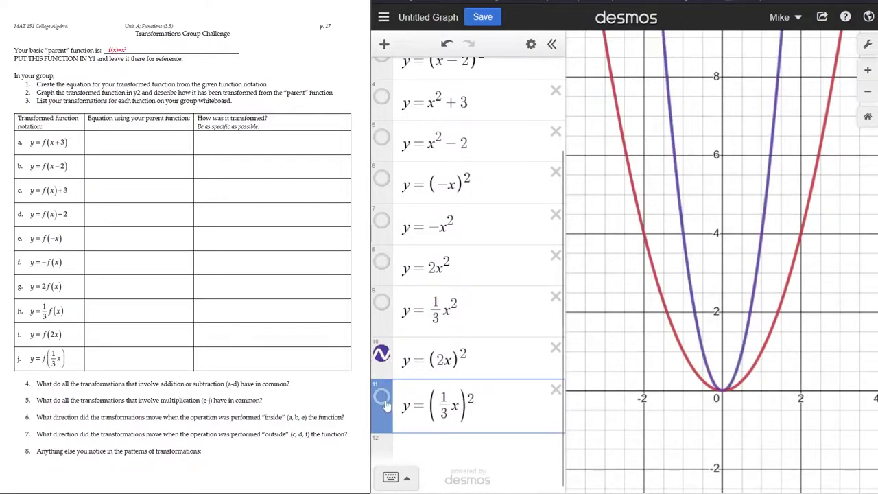
left_click(381, 397)
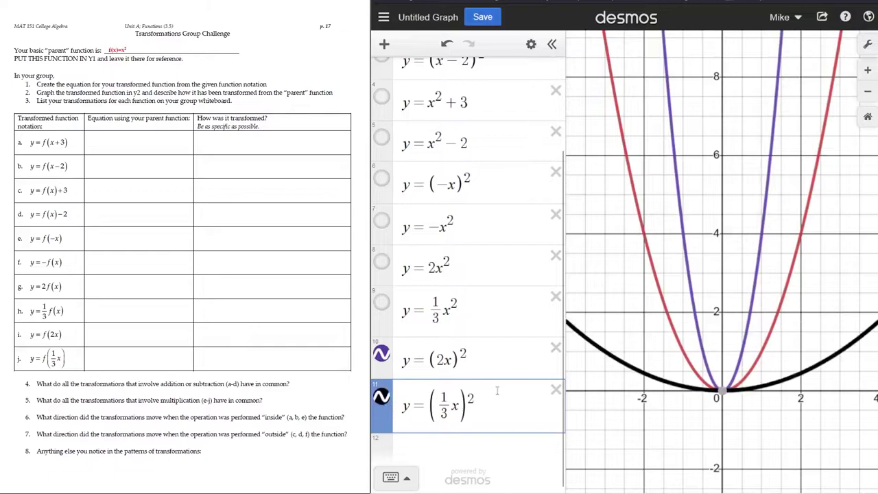
left_click(683, 232)
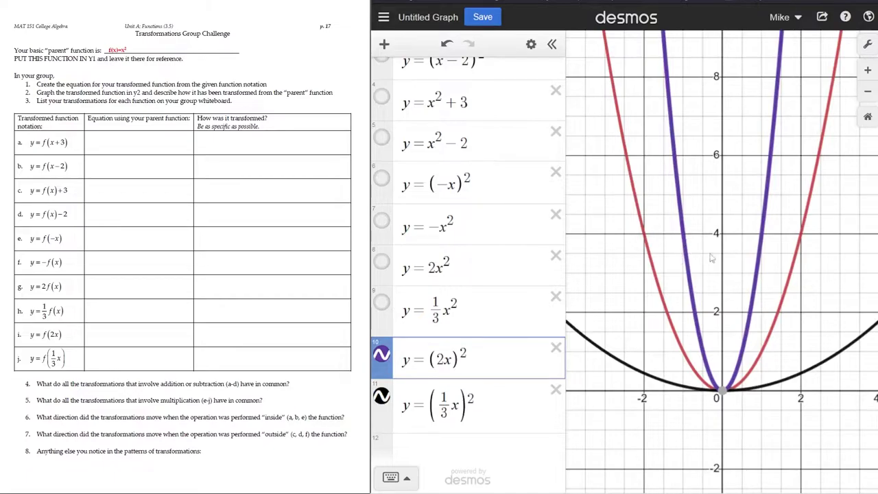
scroll(759, 248, "down", 4)
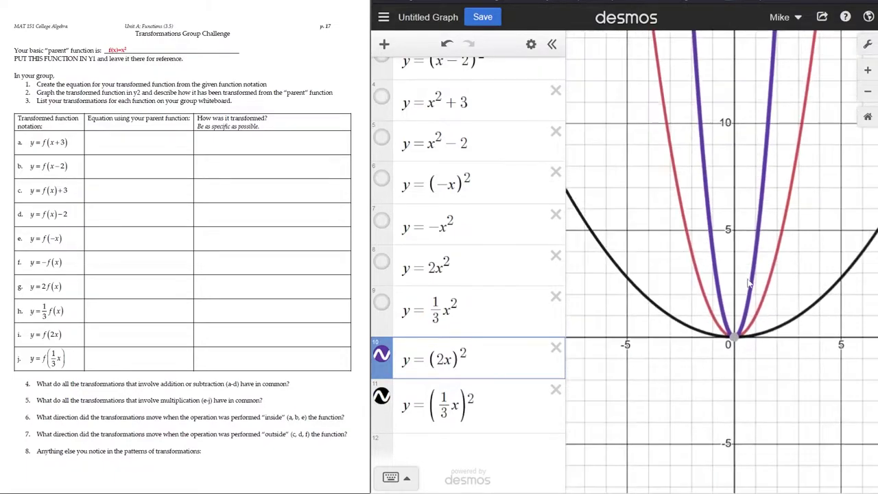